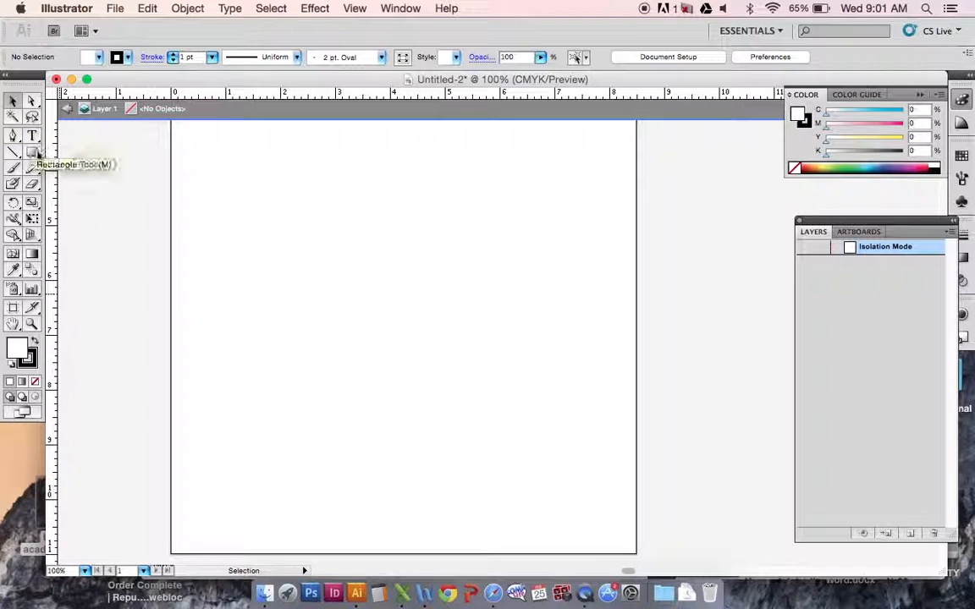
Create a 3-sided polygon with a 0.3977 in radius near the middle of the artboard using the Polygon tool.
drag(34, 154, 122, 210)
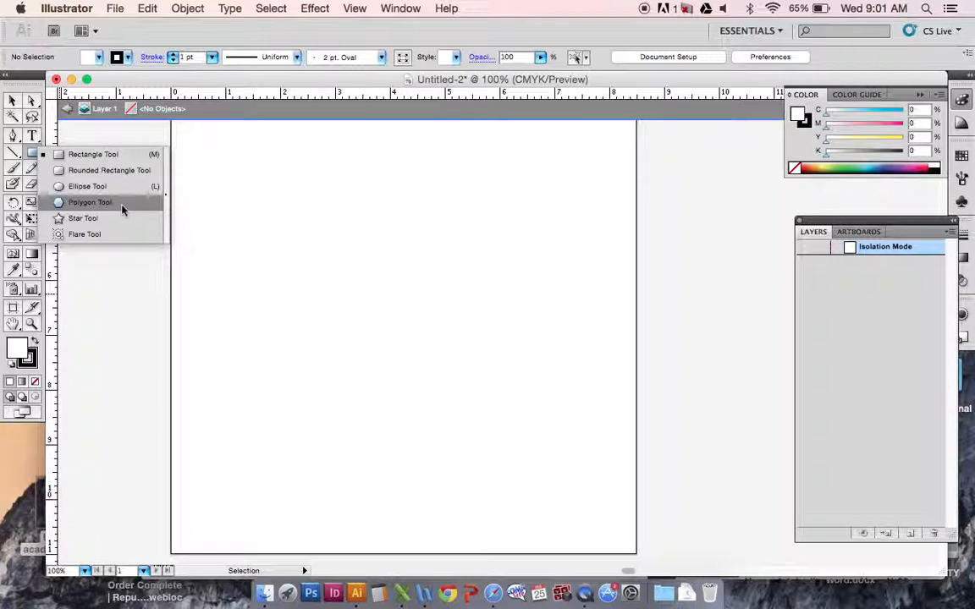
mouse_move(122, 210)
mouse_down()
mouse_move(115, 155)
mouse_move(125, 171)
mouse_move(114, 202)
mouse_up()
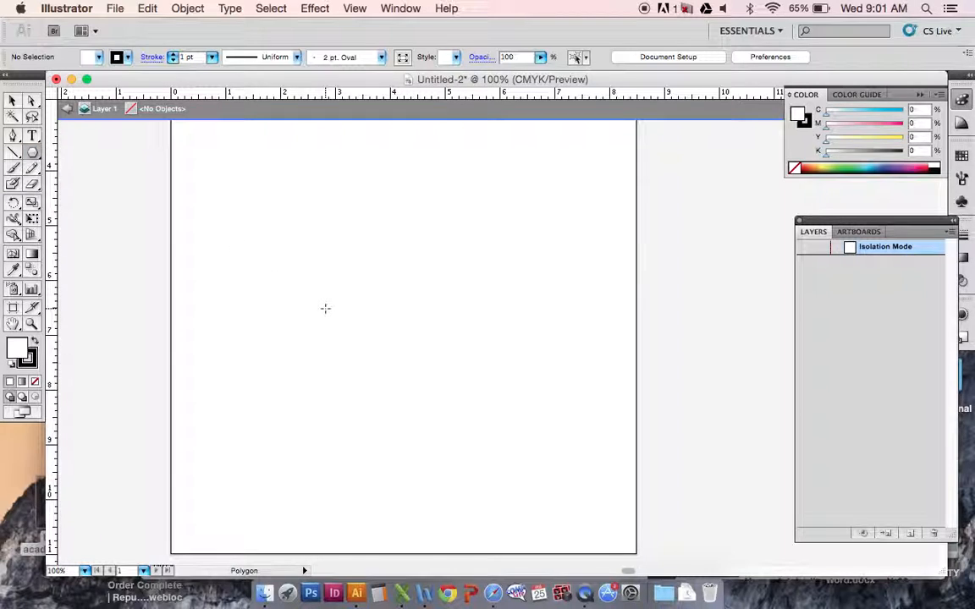
click(13, 100)
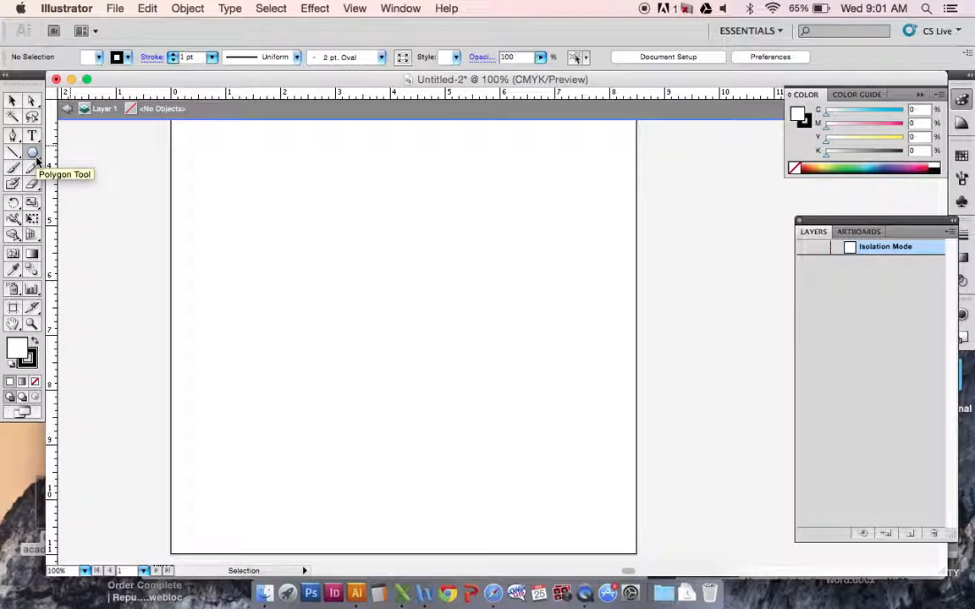
click(35, 157)
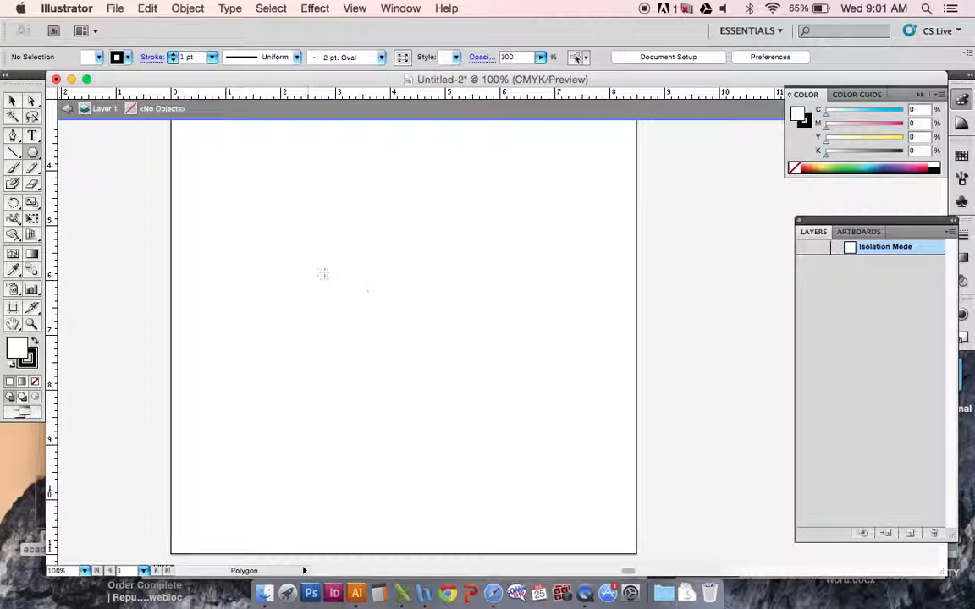
click(364, 255)
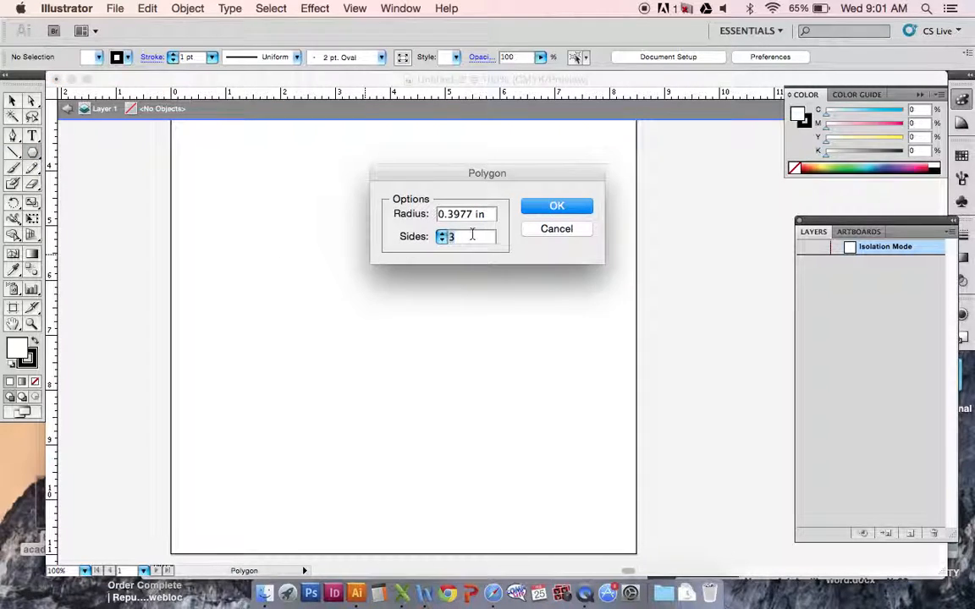
click(443, 233)
click(442, 233)
click(442, 234)
click(443, 233)
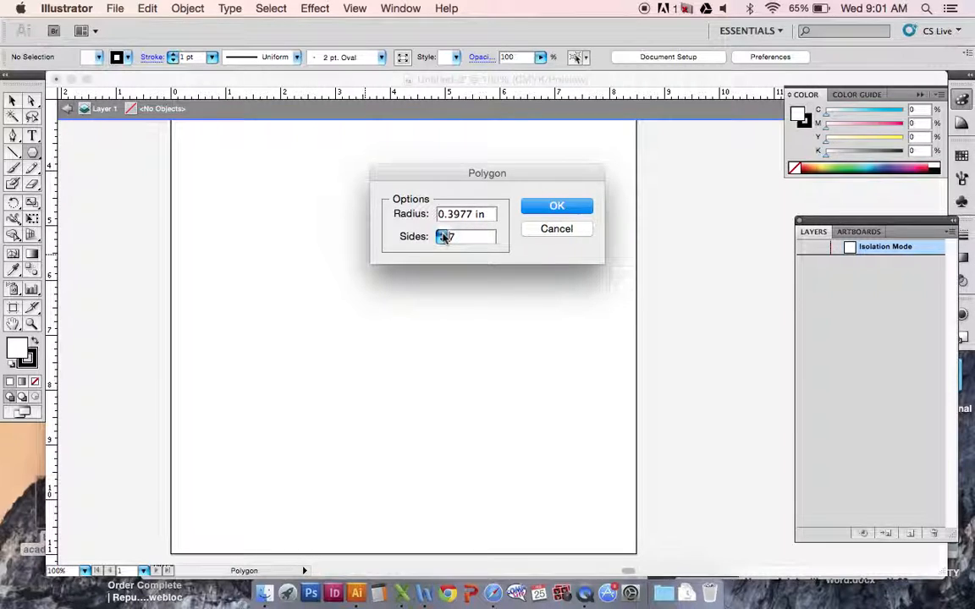
click(441, 240)
click(442, 240)
click(442, 240)
click(441, 240)
click(555, 210)
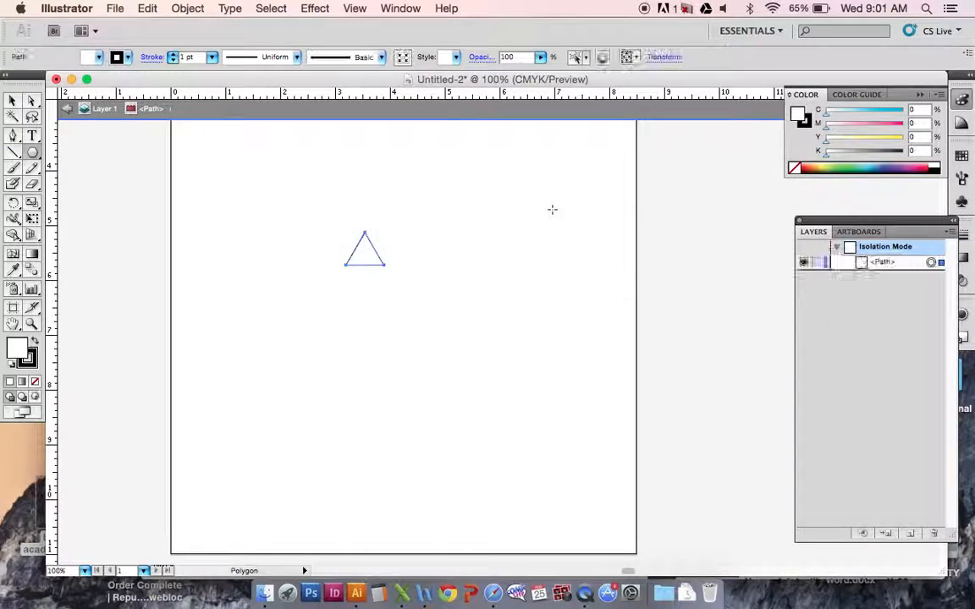
Stretch the triangle to about 1.7 in wide and 3.3 in tall and rotate it 180° so it points down.
click(12, 101)
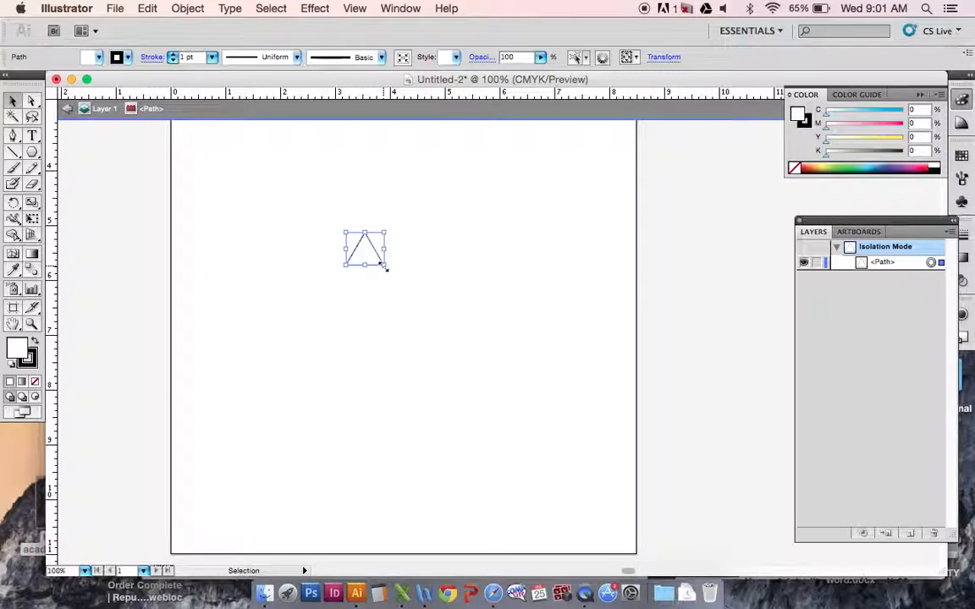
drag(383, 267, 437, 413)
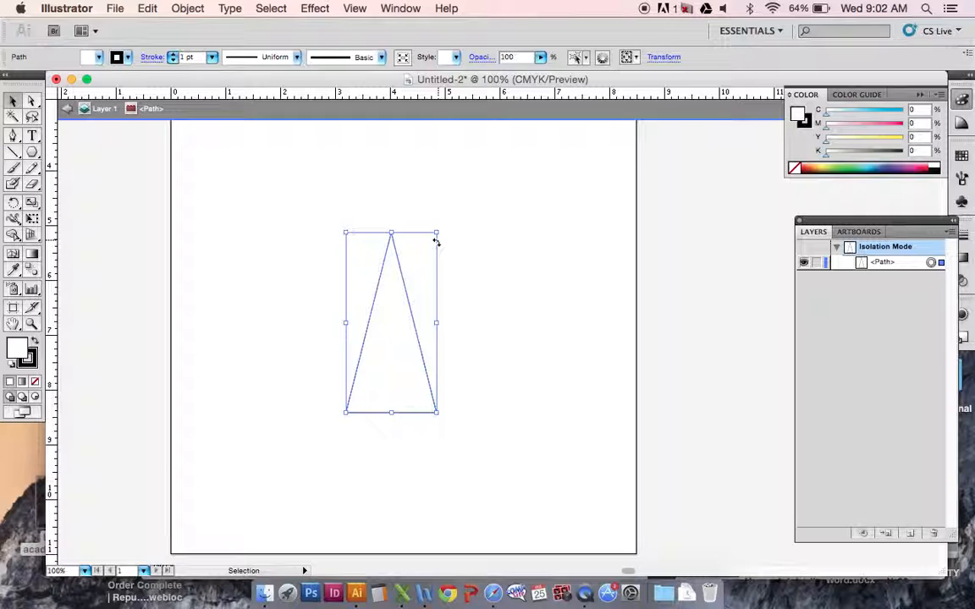
drag(436, 242, 366, 489)
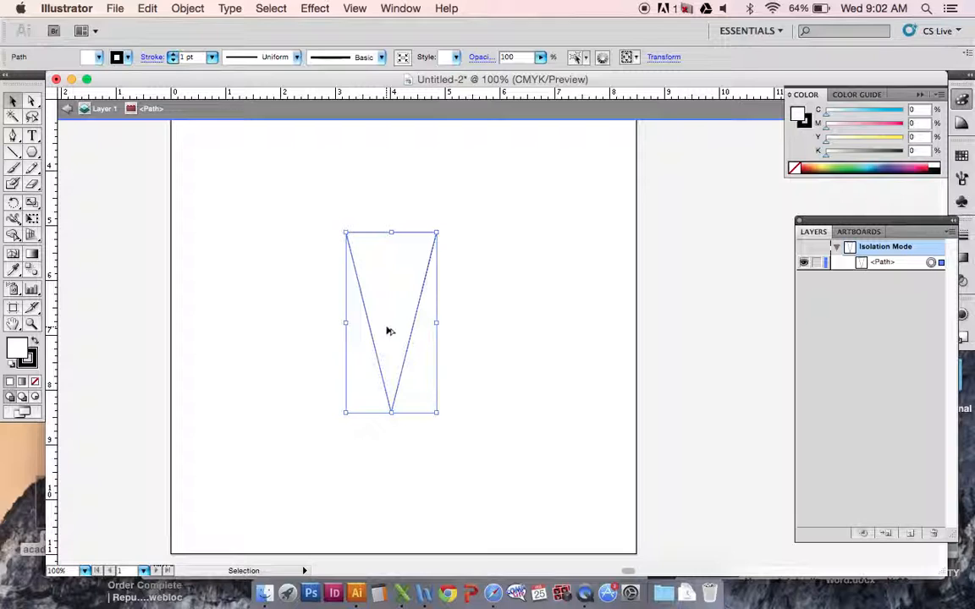
Duplicate the triangle, enlarge the copy proportionally to about 2.8 by 5.5 in, and place it over the original with its top edge slightly lower.
alt+drag(387, 331, 473, 413)
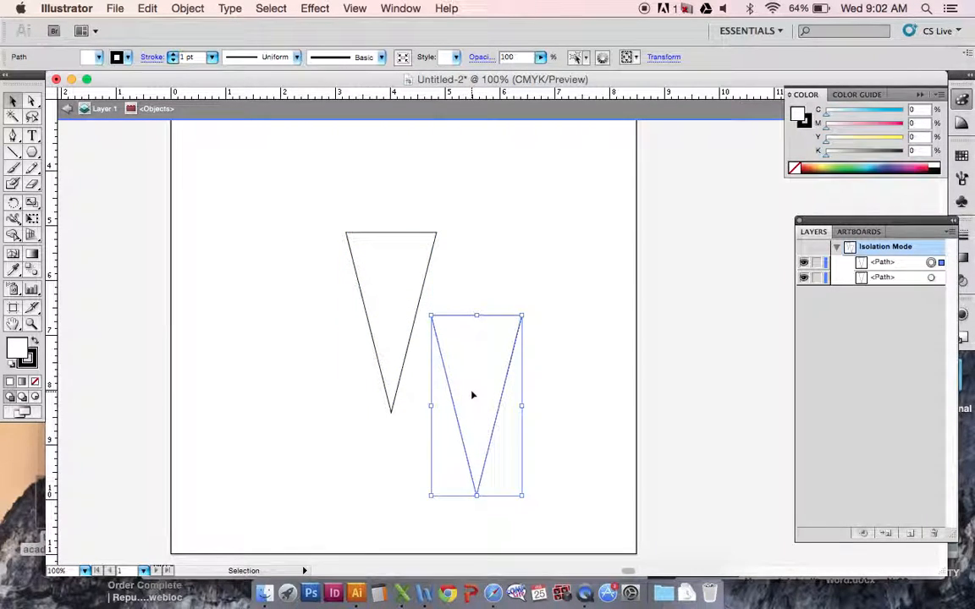
drag(472, 396, 385, 362)
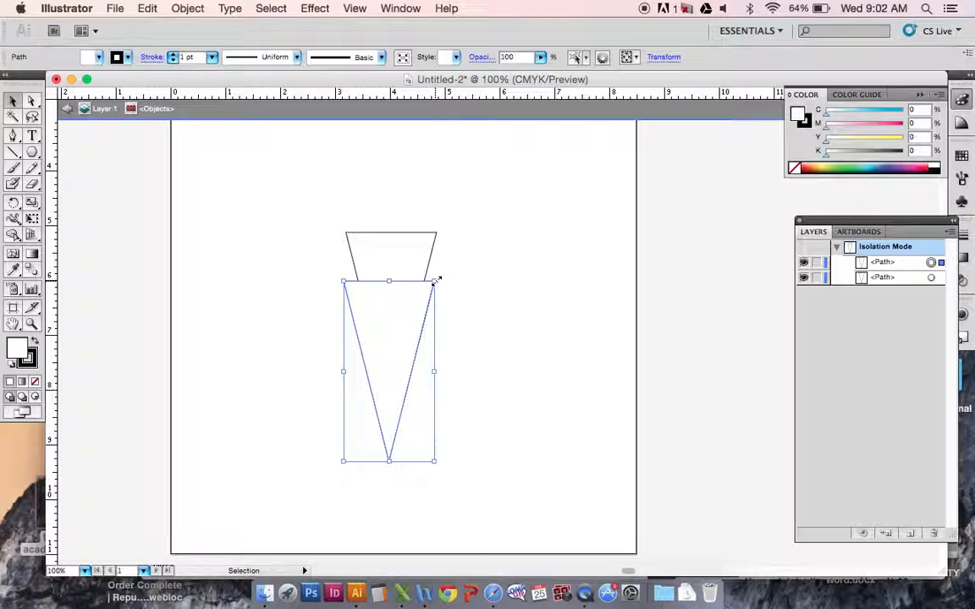
drag(438, 279, 618, 160)
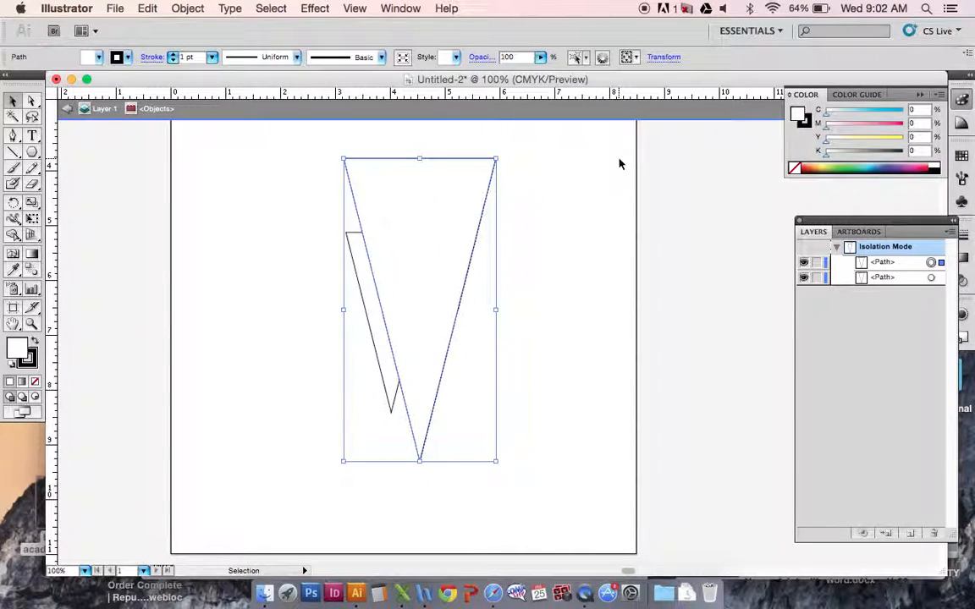
drag(446, 252, 424, 353)
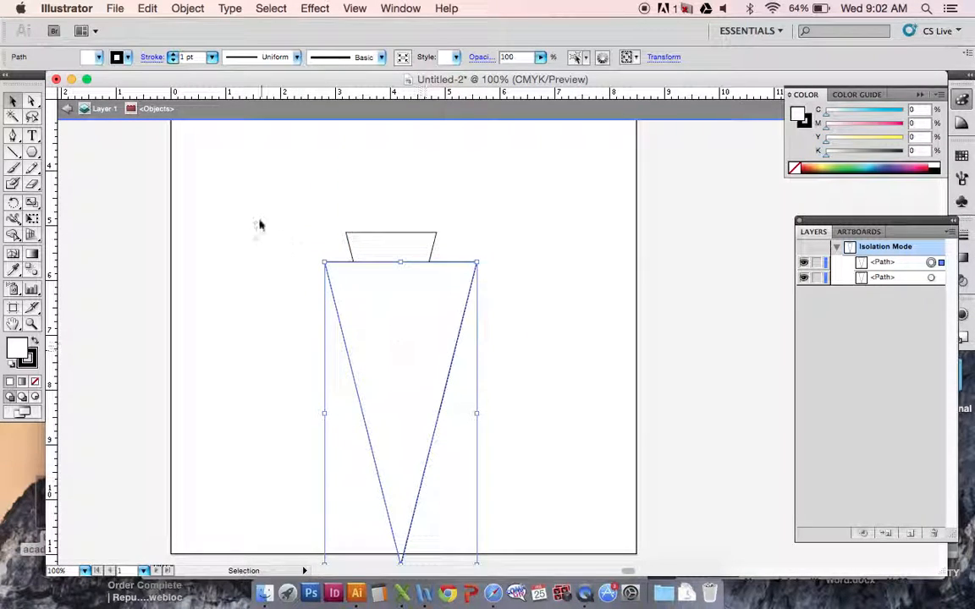
Move both triangles together up the artboard so the large one's tip sits above the bottom edge.
drag(295, 198, 513, 344)
drag(389, 328, 403, 230)
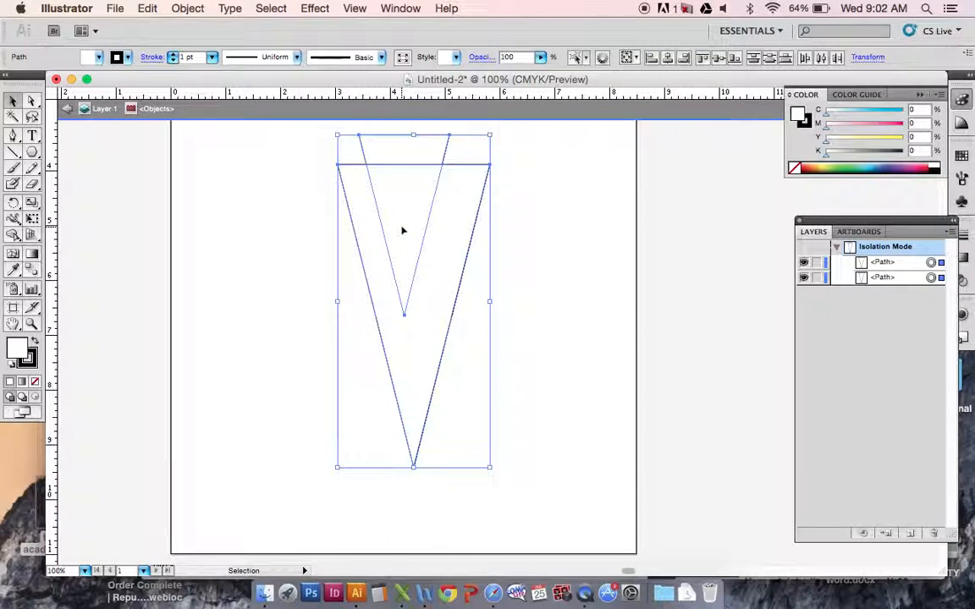
click(538, 311)
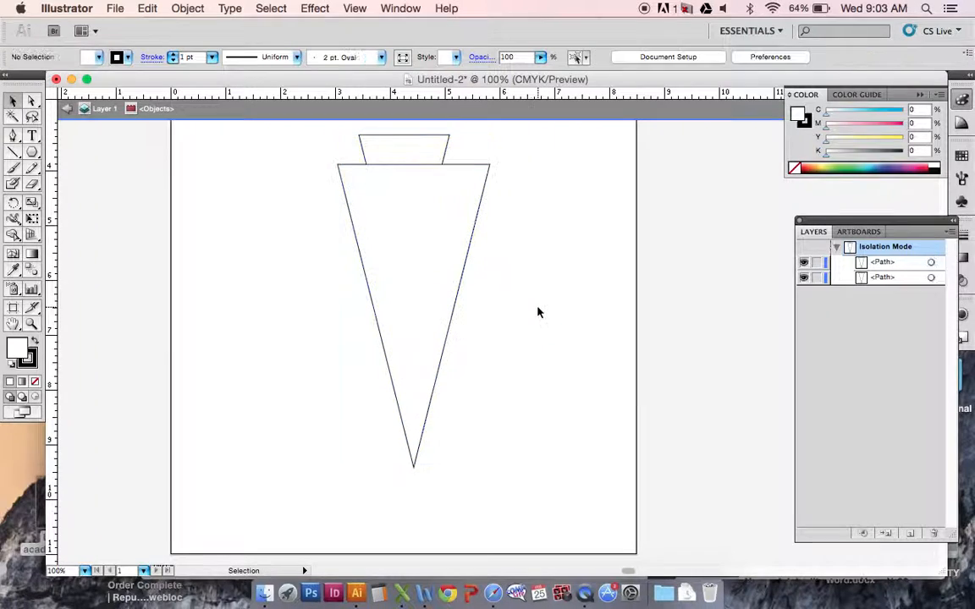
Nudge only the large triangle slightly left to centre it by eye under the small one.
click(416, 336)
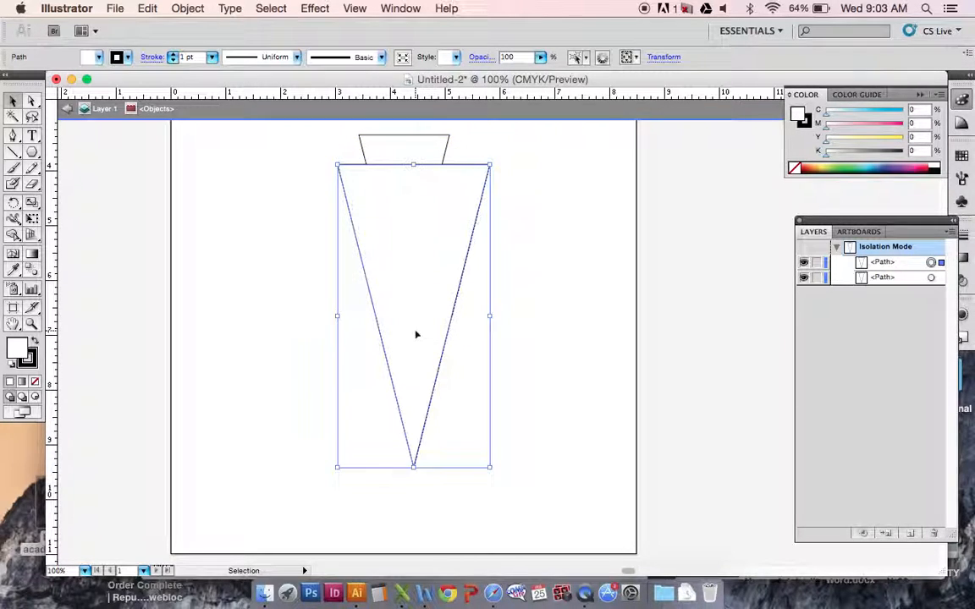
shift+click(393, 149)
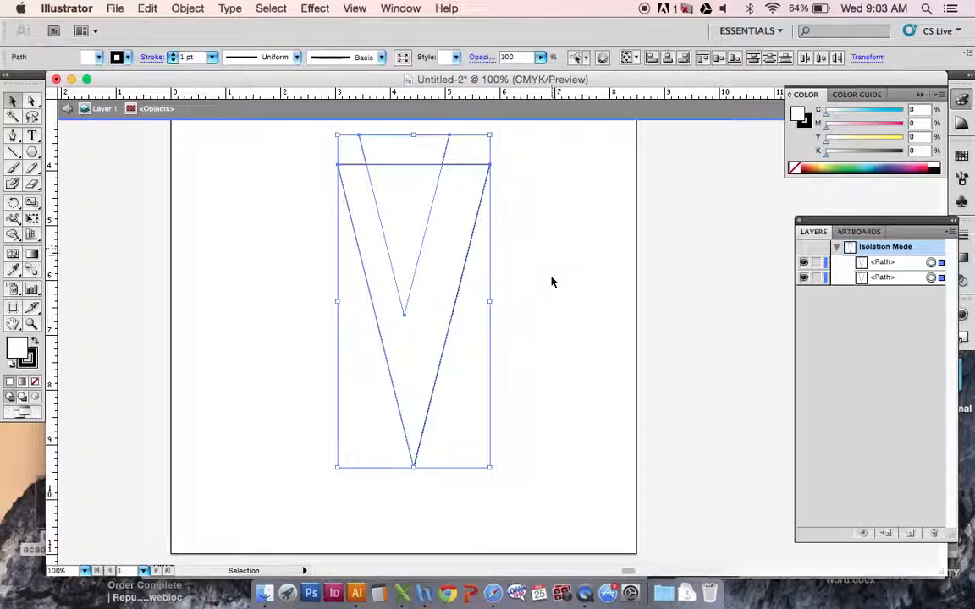
shift+click(409, 153)
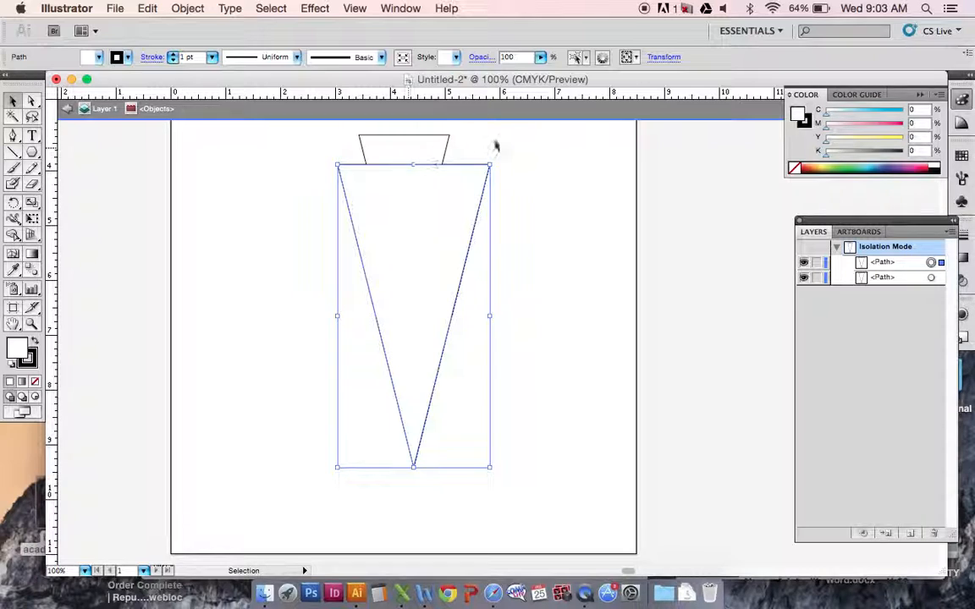
key(Left)
key(Left)
key(Left)
key(Left)
key(Left)
key(Left)
key(Left)
key(Left)
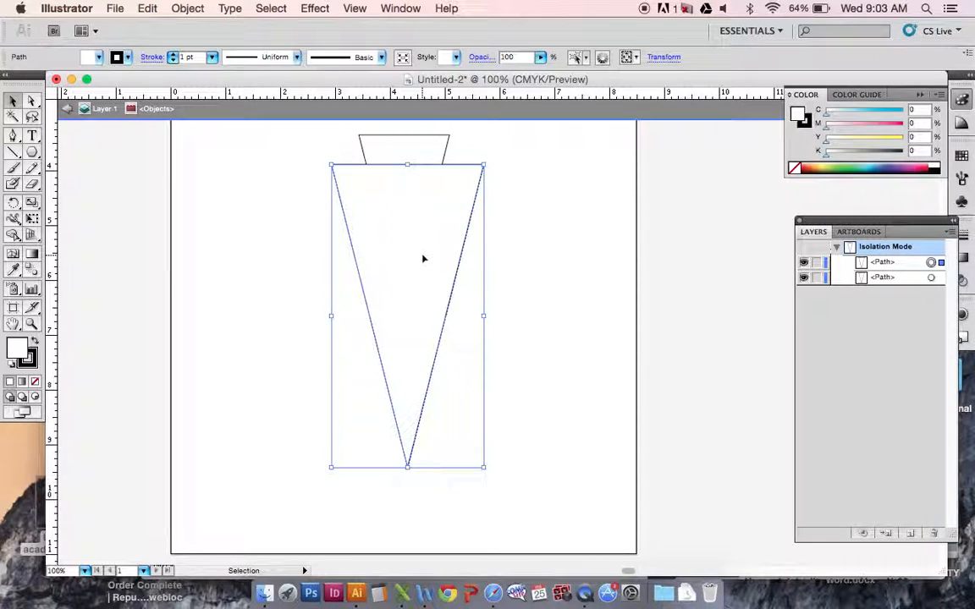
key(Left)
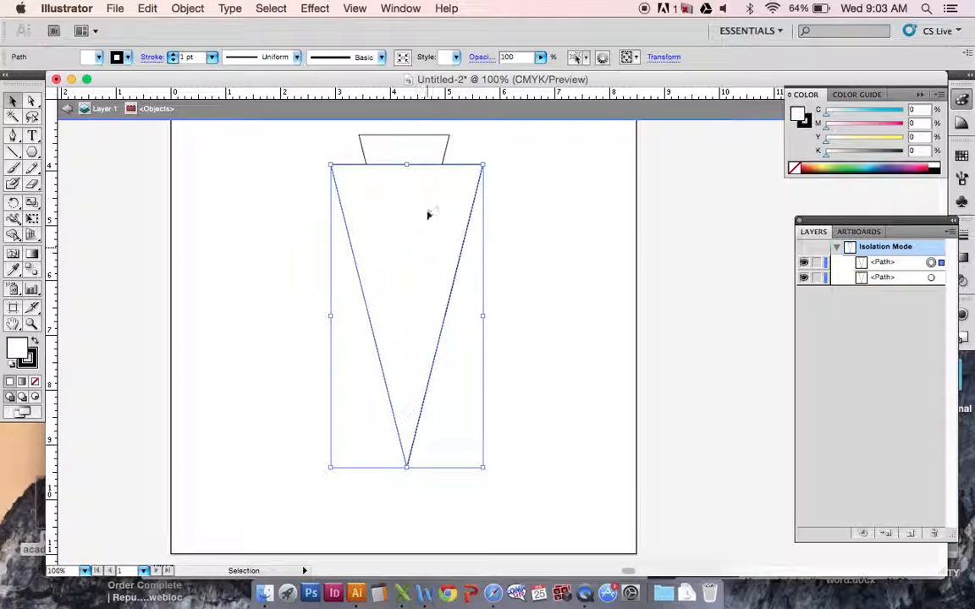
Align both triangles to each other by their horizontal centers.
drag(303, 127, 528, 376)
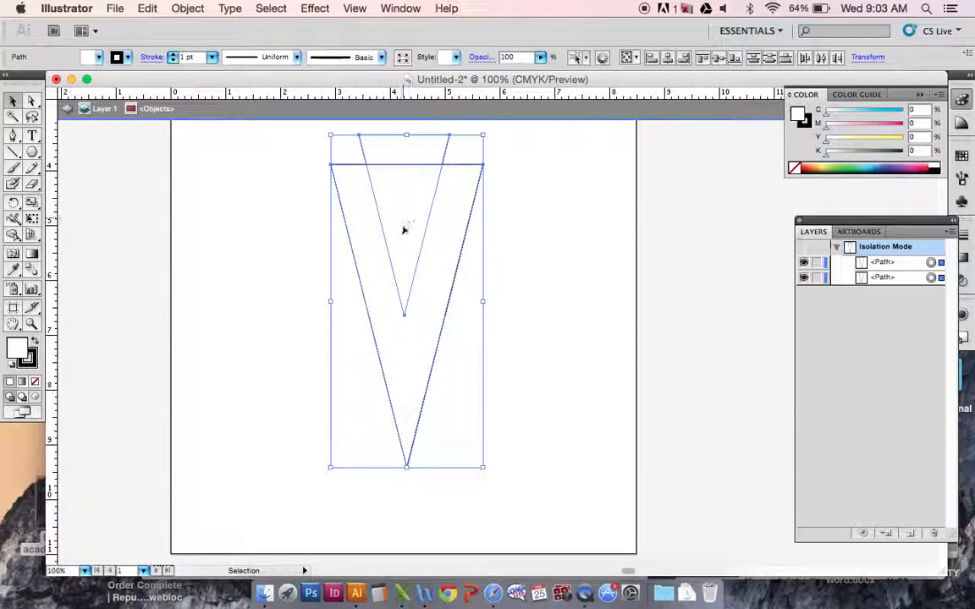
click(668, 58)
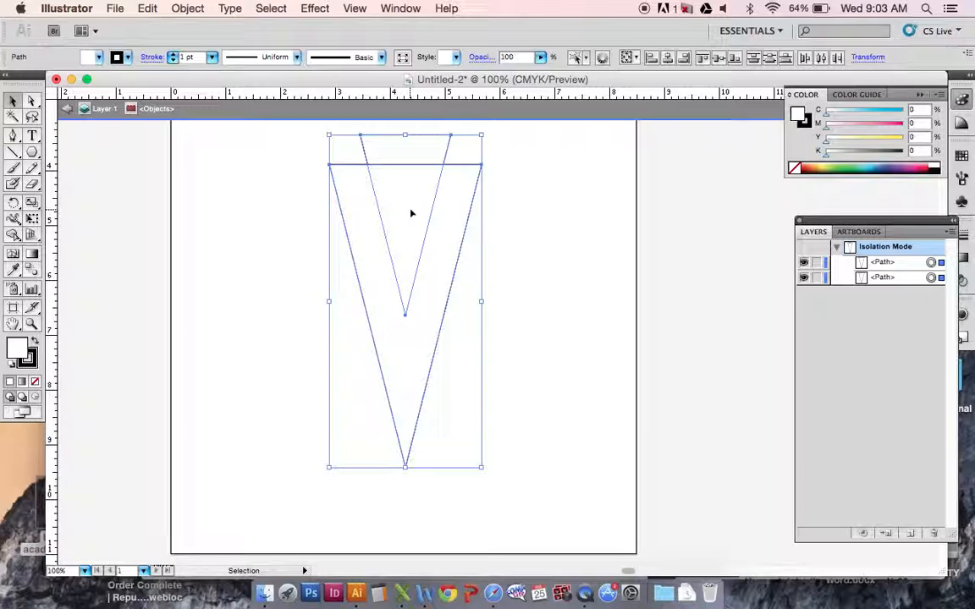
click(250, 238)
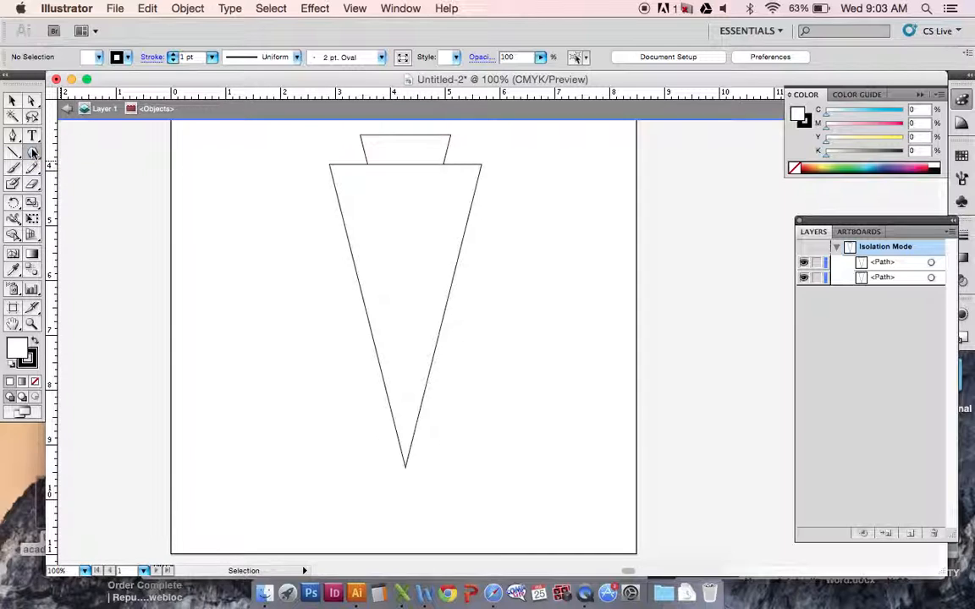
Draw a rectangle about 4.2 by 4.1 in over the lower part of both triangles, covering their tips.
drag(32, 152, 85, 155)
drag(337, 361, 530, 497)
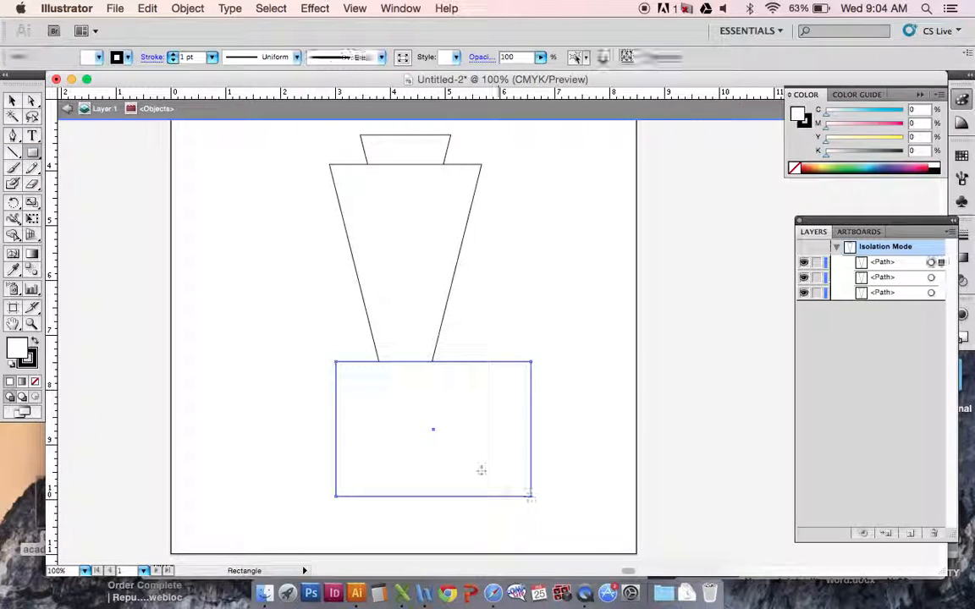
key(v)
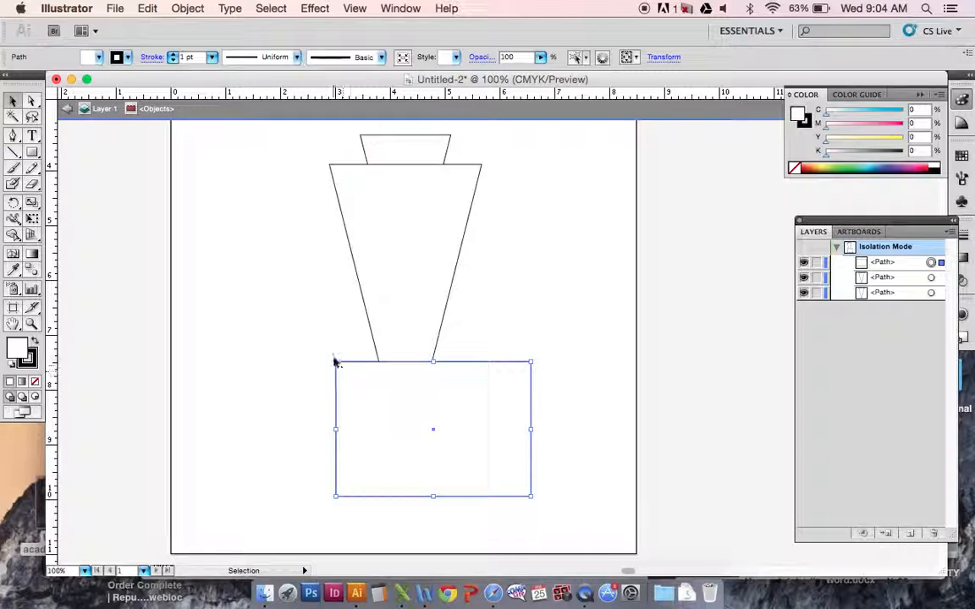
drag(332, 360, 301, 269)
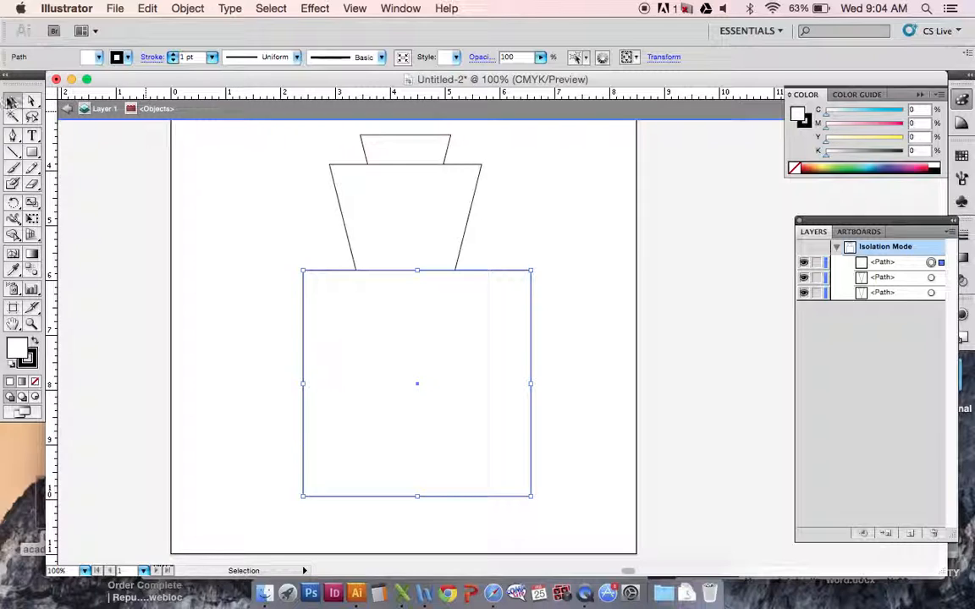
Select both triangles and the rectangle and activate the Shape Builder tool.
drag(250, 129, 589, 539)
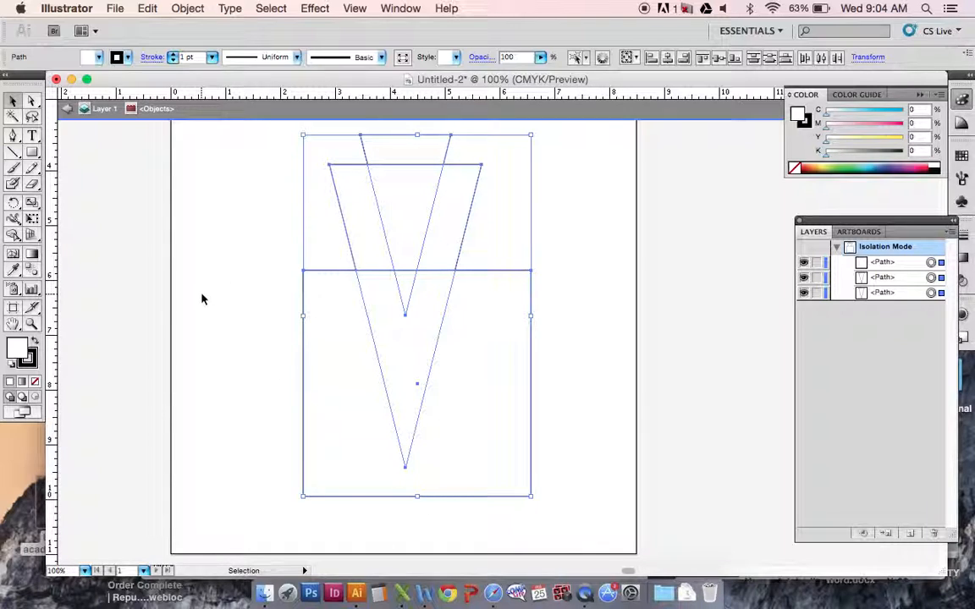
click(14, 237)
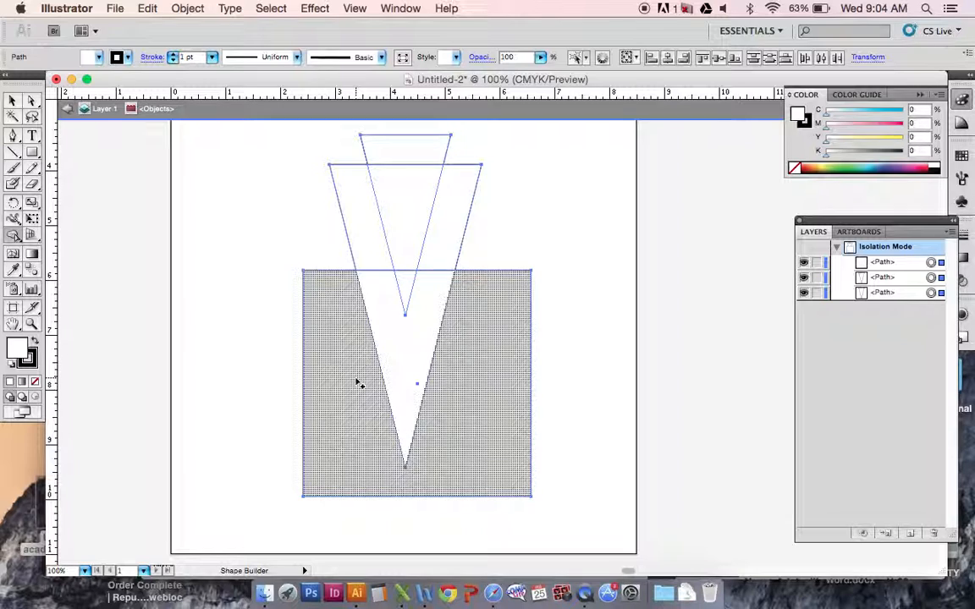
drag(356, 380, 397, 370)
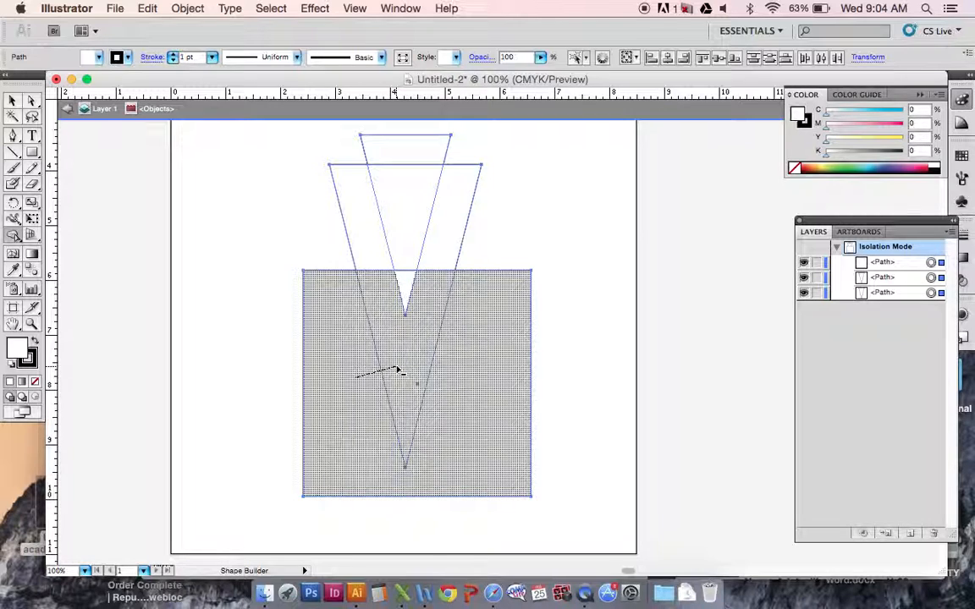
drag(397, 369, 360, 388)
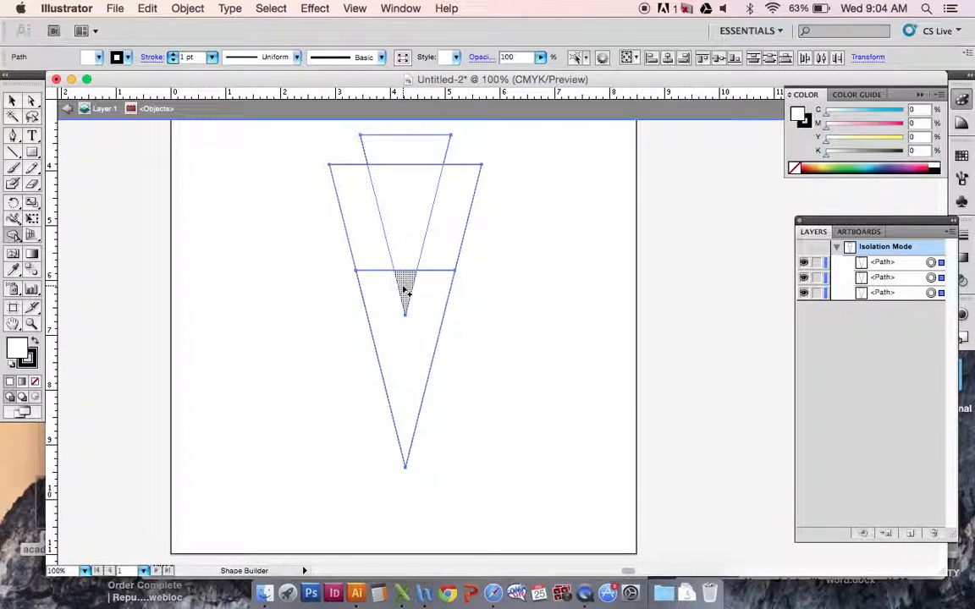
key(super+z)
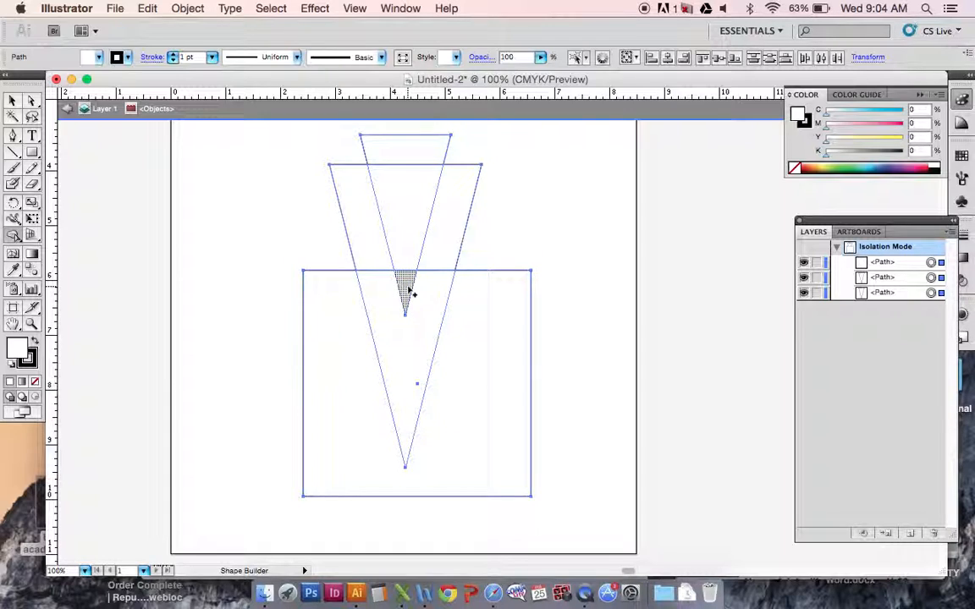
With Shape Builder, merge the small triangle's tip into the large one's lower part, and remove everything below the rectangle's top edge.
drag(409, 291, 415, 335)
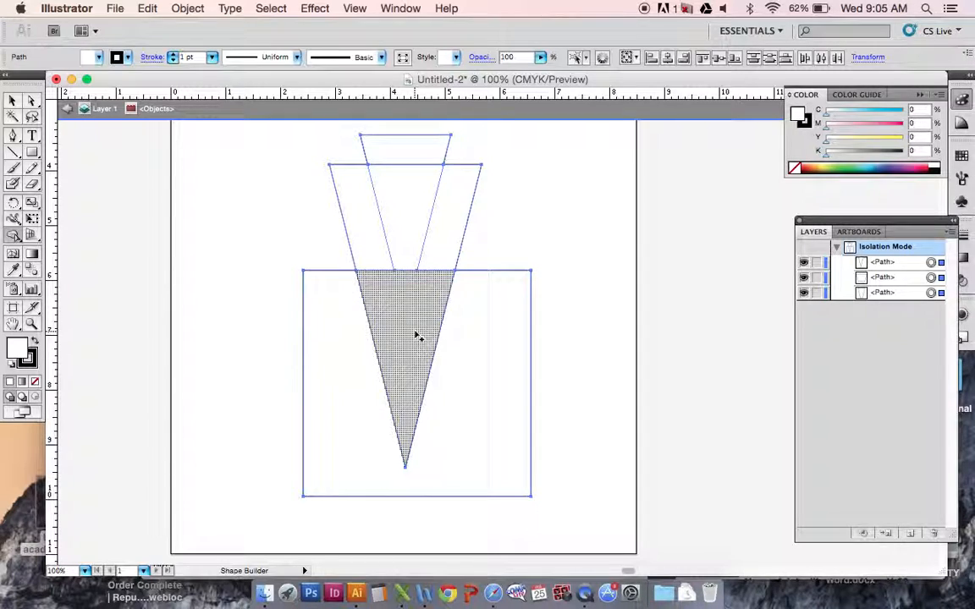
drag(489, 348, 409, 337)
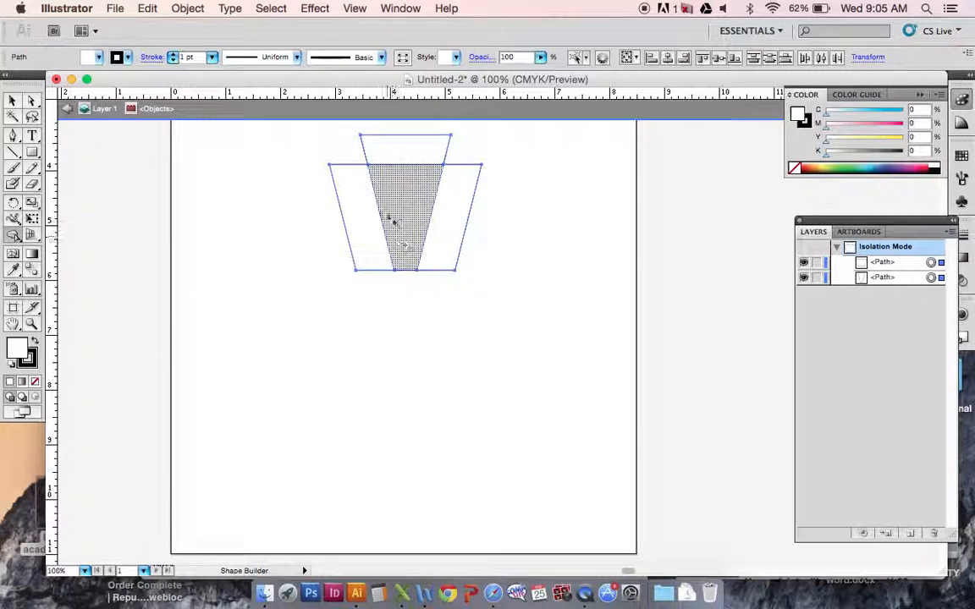
With Shape Builder, merge the remaining inner regions and the small top piece into one keystone-shaped outline.
mouse_move(399, 215)
mouse_down()
mouse_move(374, 218)
mouse_move(370, 229)
mouse_up()
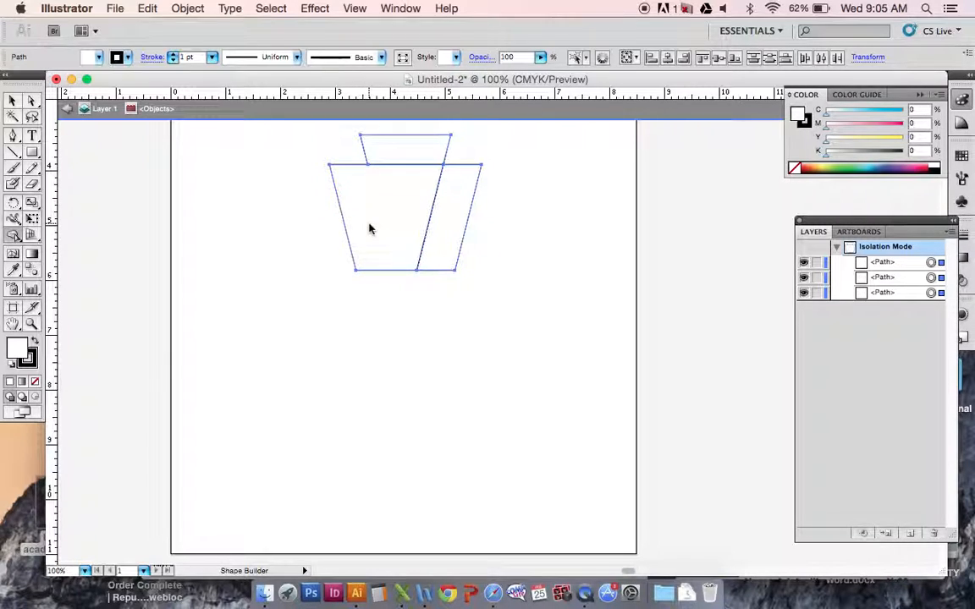
mouse_move(415, 205)
mouse_down()
mouse_move(445, 222)
mouse_move(424, 205)
mouse_move(413, 157)
mouse_up()
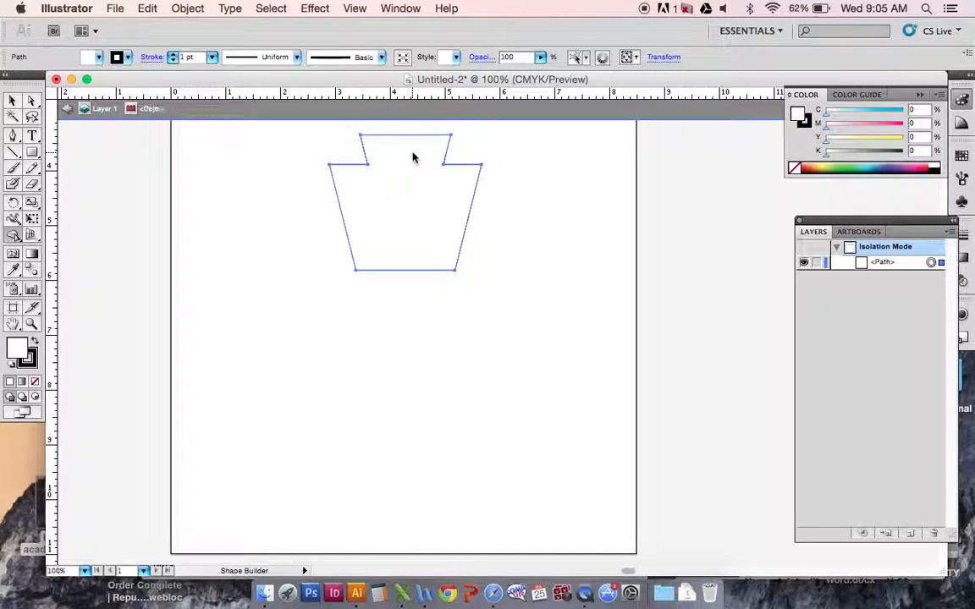
Enlarge the merged shape proportionally to about 4.6 in wide by 4.1 in tall and move it near the artboard's centre.
scroll(414, 355, up, 3)
scroll(414, 355, up, 2)
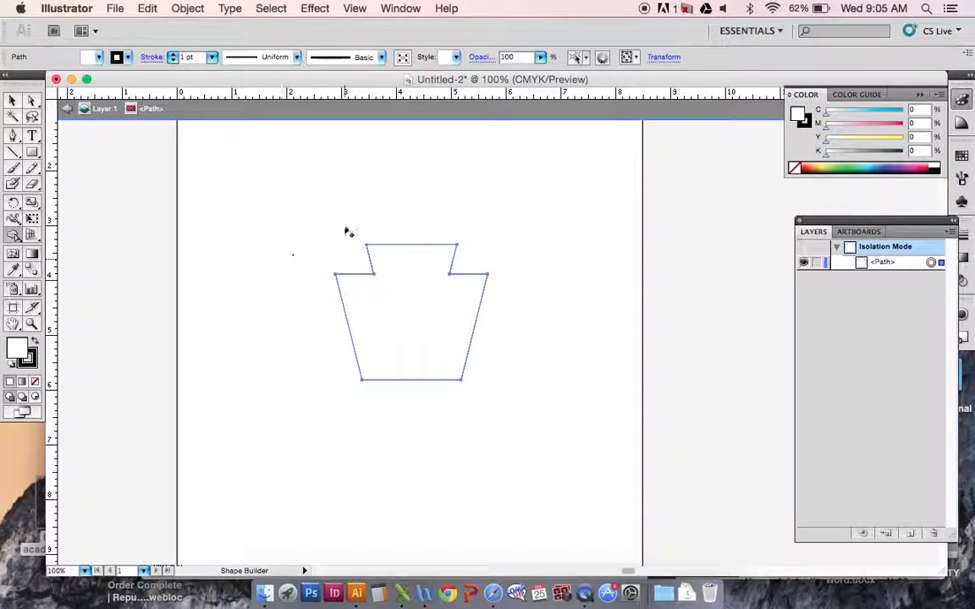
click(13, 100)
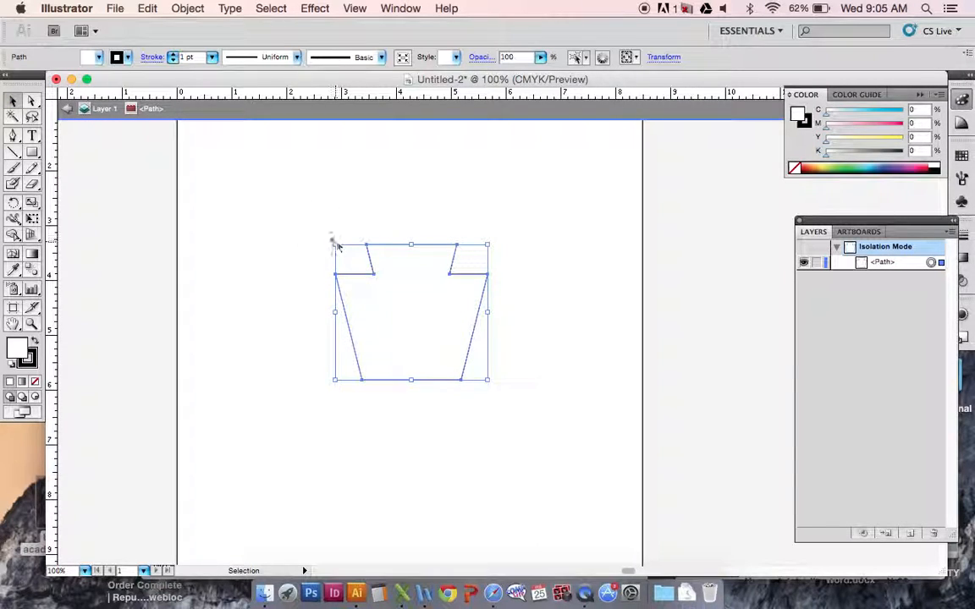
drag(333, 243, 238, 150)
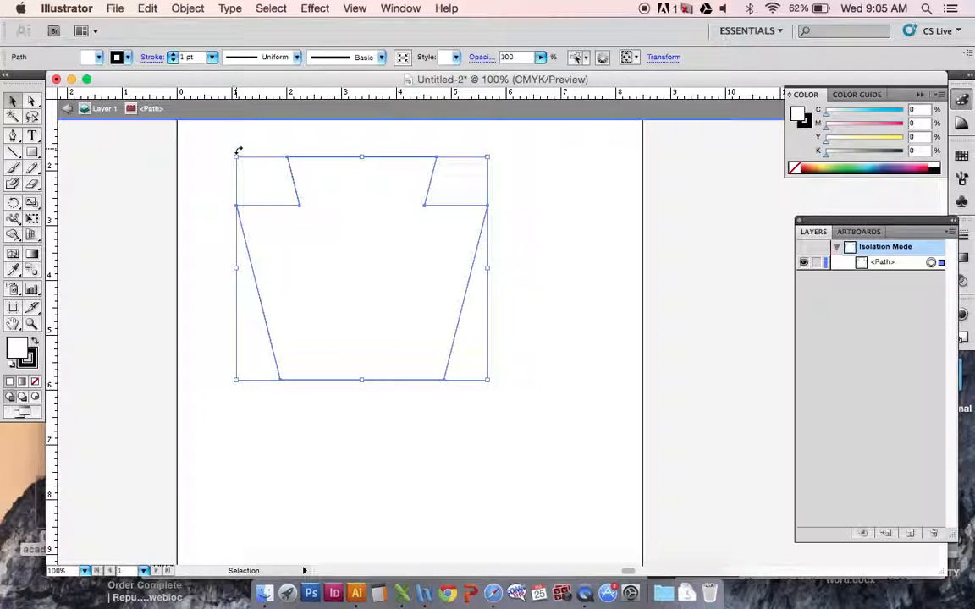
drag(369, 311, 427, 363)
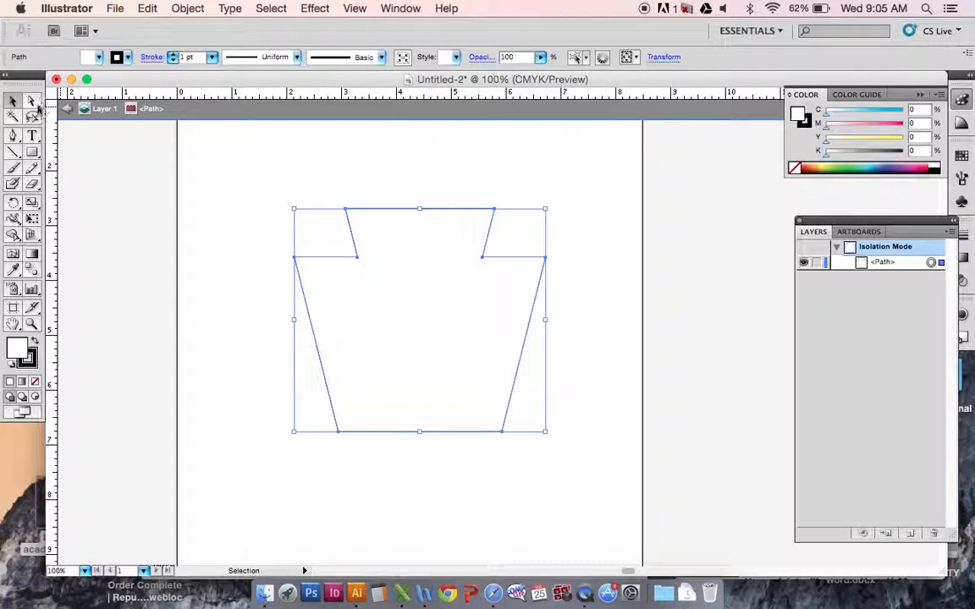
Try pulling the two outer shoulder anchor points inward with Direct Selection to meet at about X 4.5 in, Y 4.5 in.
click(33, 102)
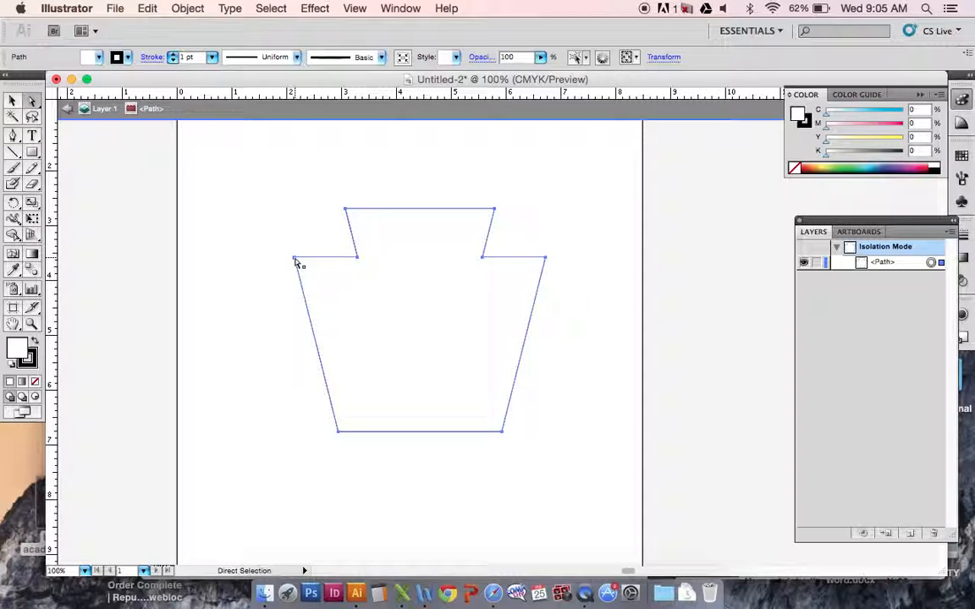
drag(295, 258, 423, 309)
click(546, 258)
drag(545, 258, 425, 312)
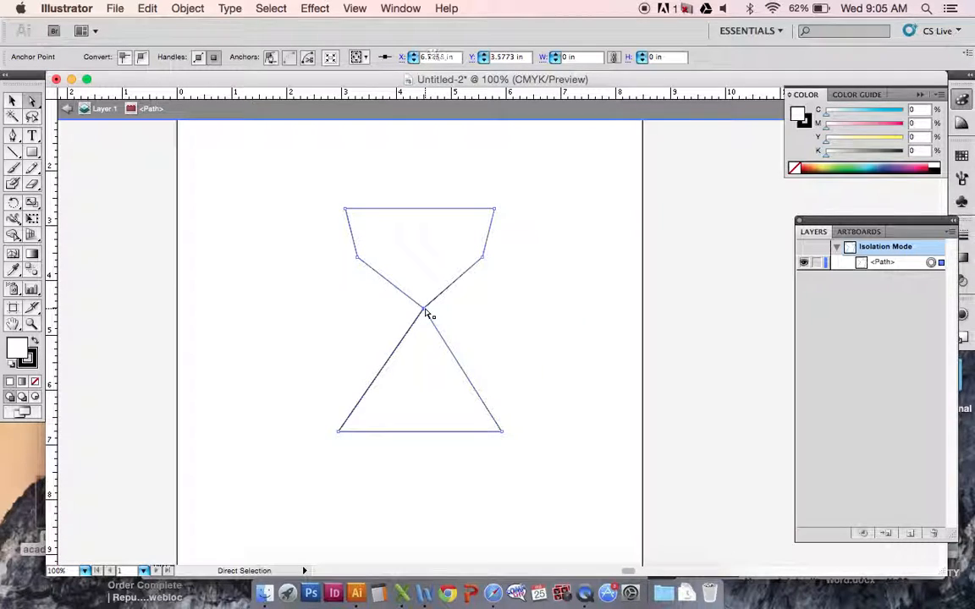
click(565, 328)
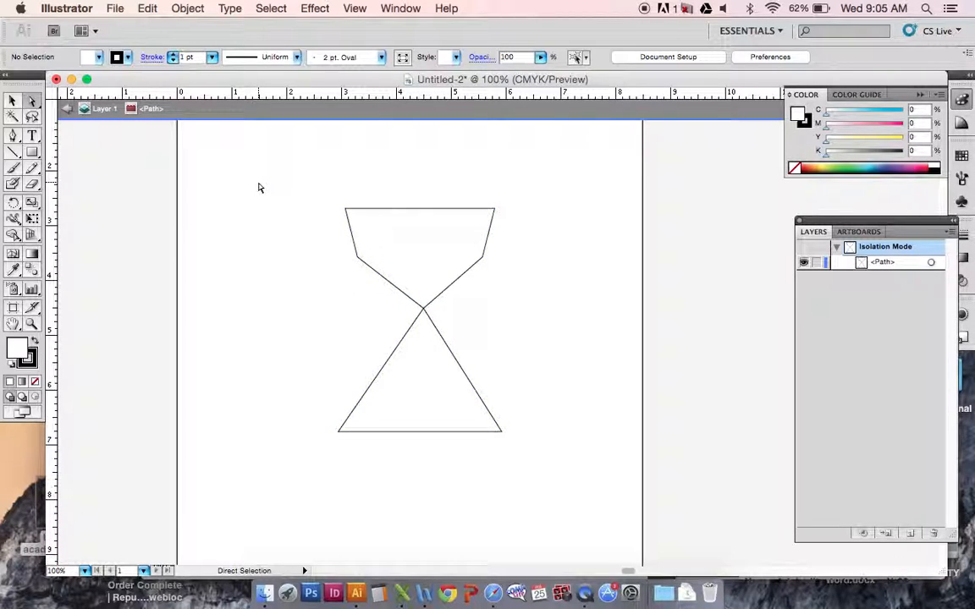
Undo the moves of both shoulder anchor points to restore the keystone outline.
key(super+z)
key(super+z)
key(super+z)
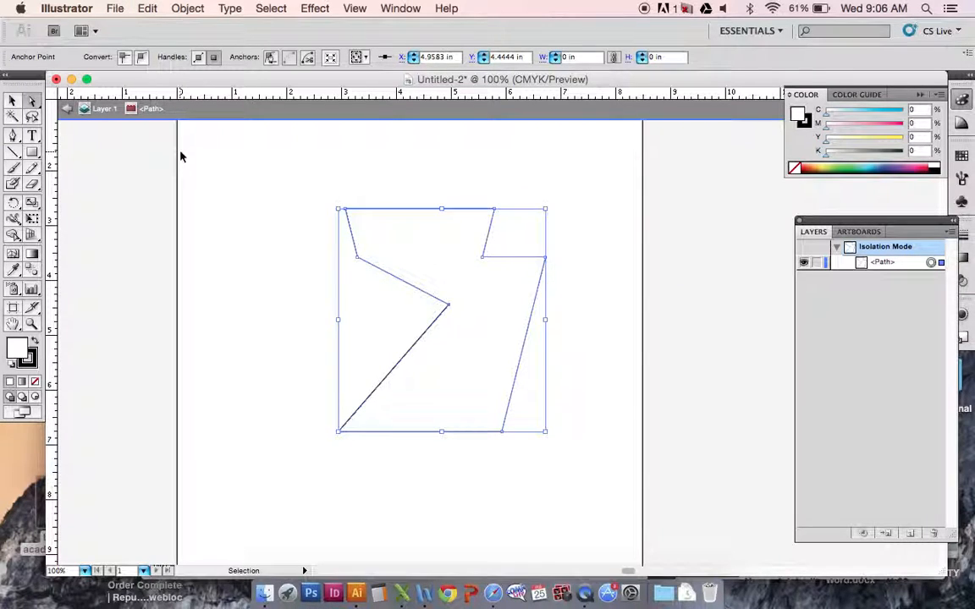
key(shift+super+z)
key(shift+super+z)
key(shift+super+z)
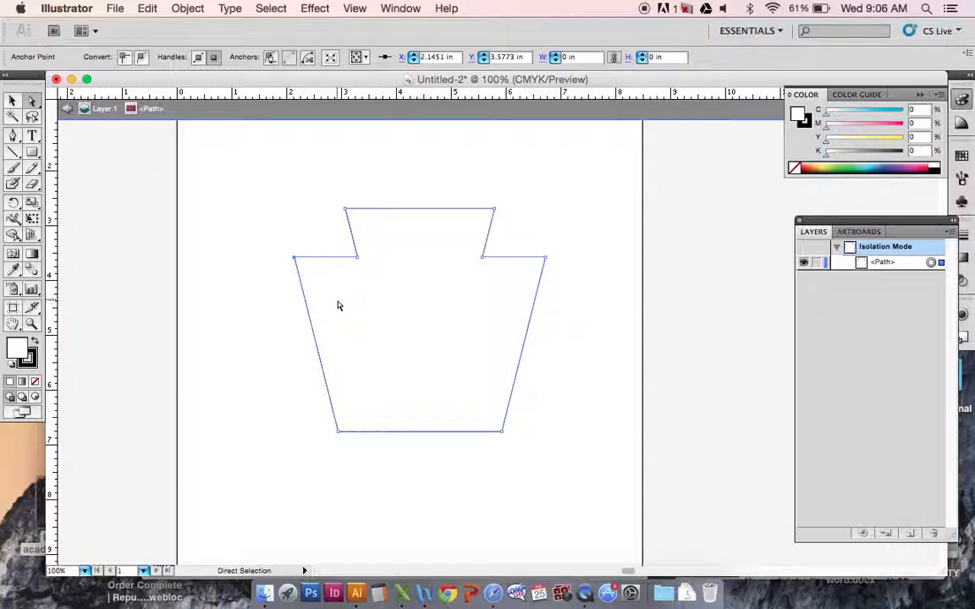
click(12, 102)
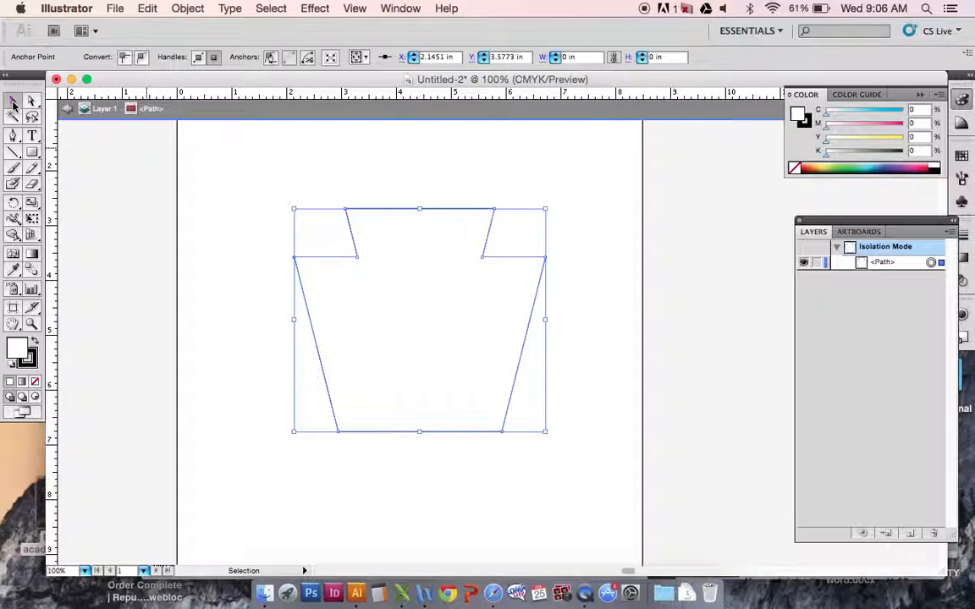
double_click(23, 349)
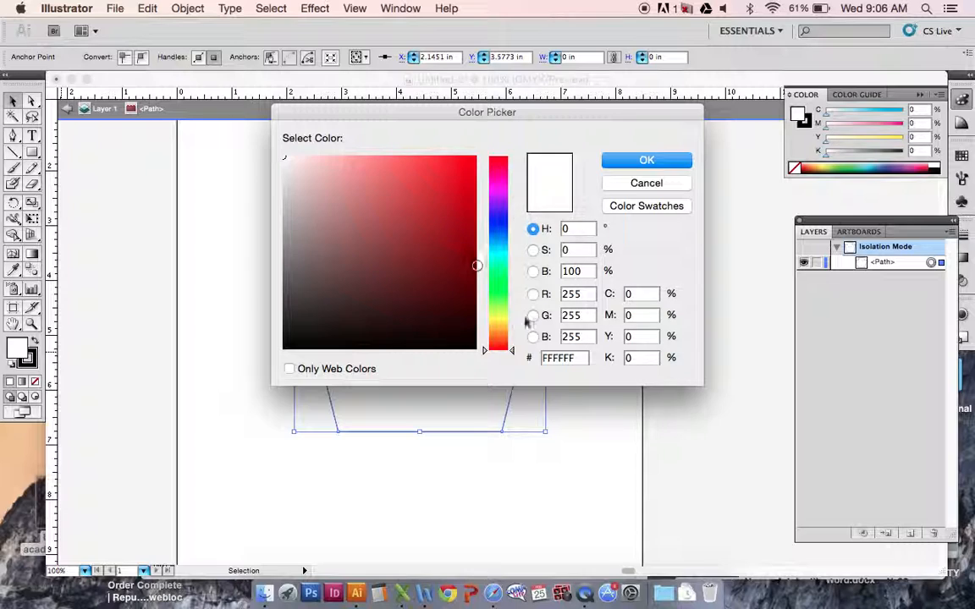
click(291, 369)
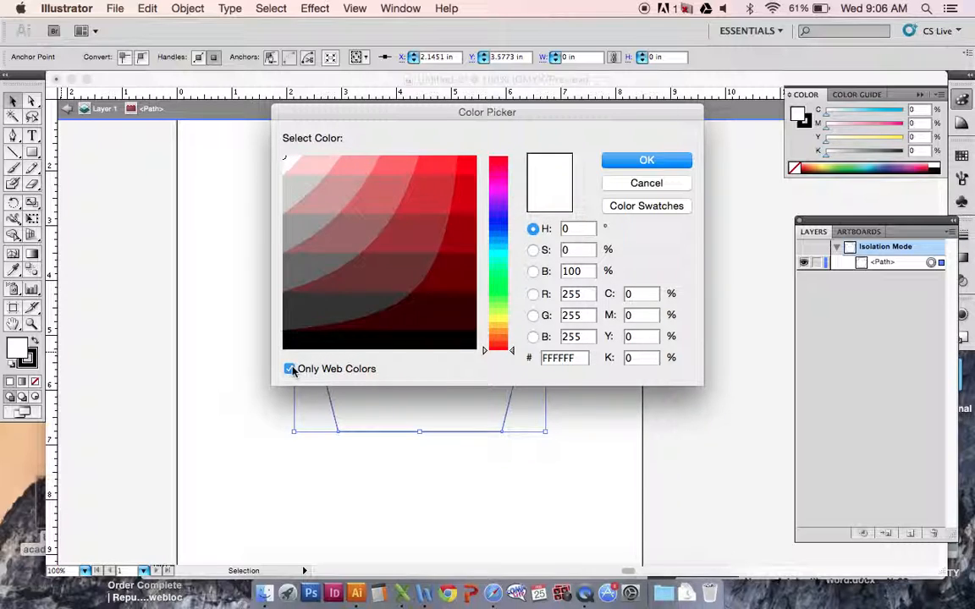
click(647, 183)
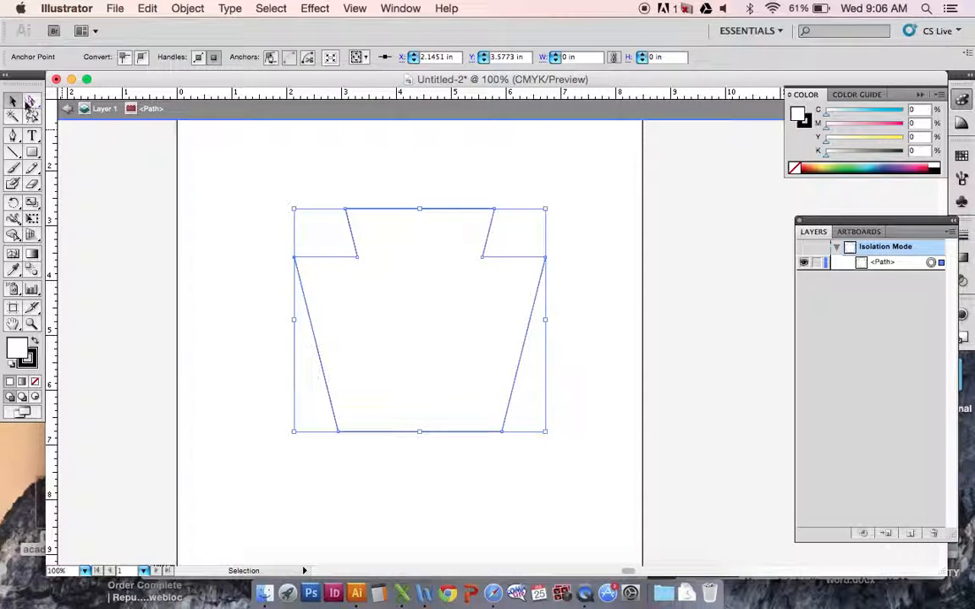
Select the whole keystone path and fill it with the light blue swatch, C 70, M 15, Y 0, K 0.
click(222, 281)
click(348, 295)
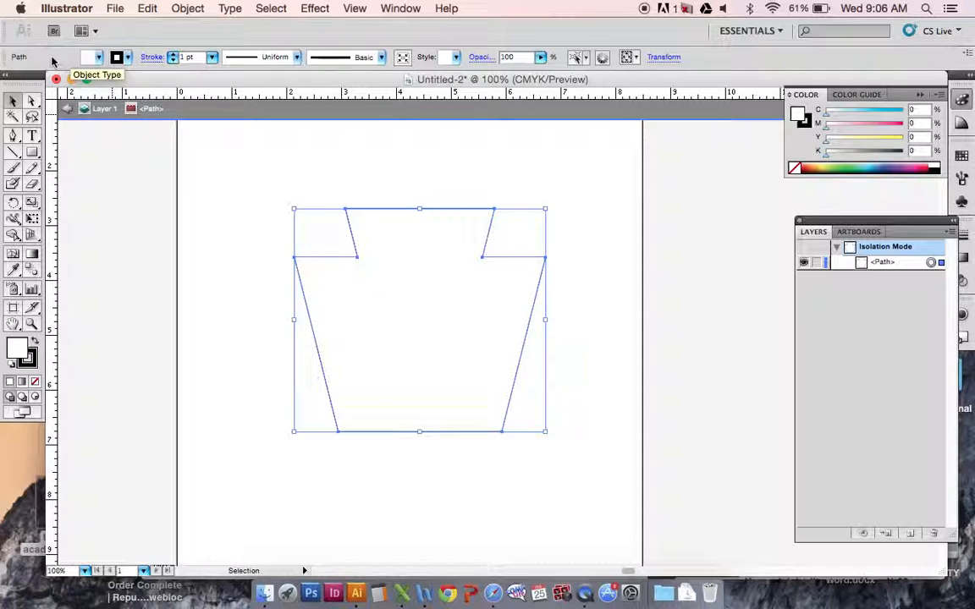
click(99, 56)
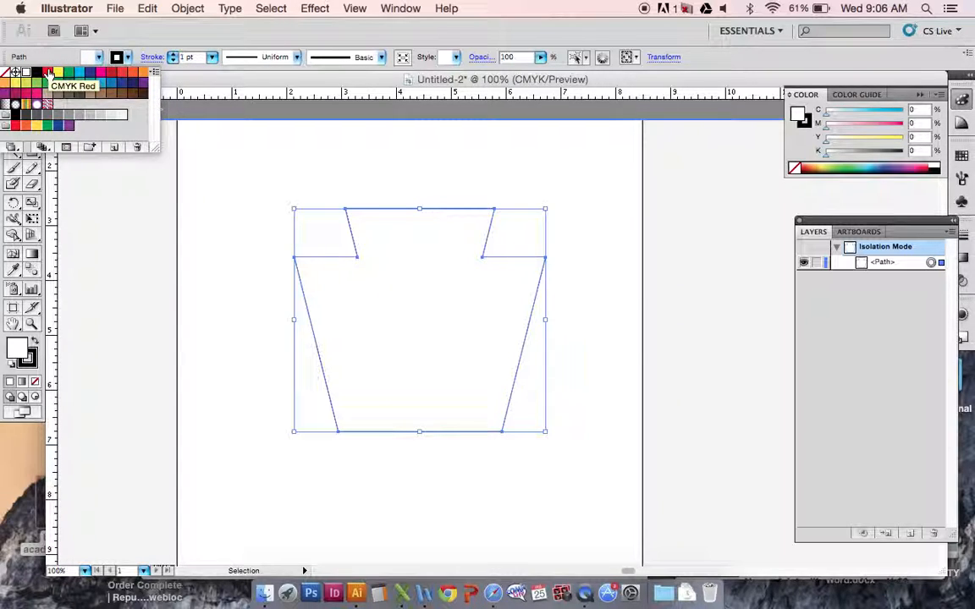
click(101, 84)
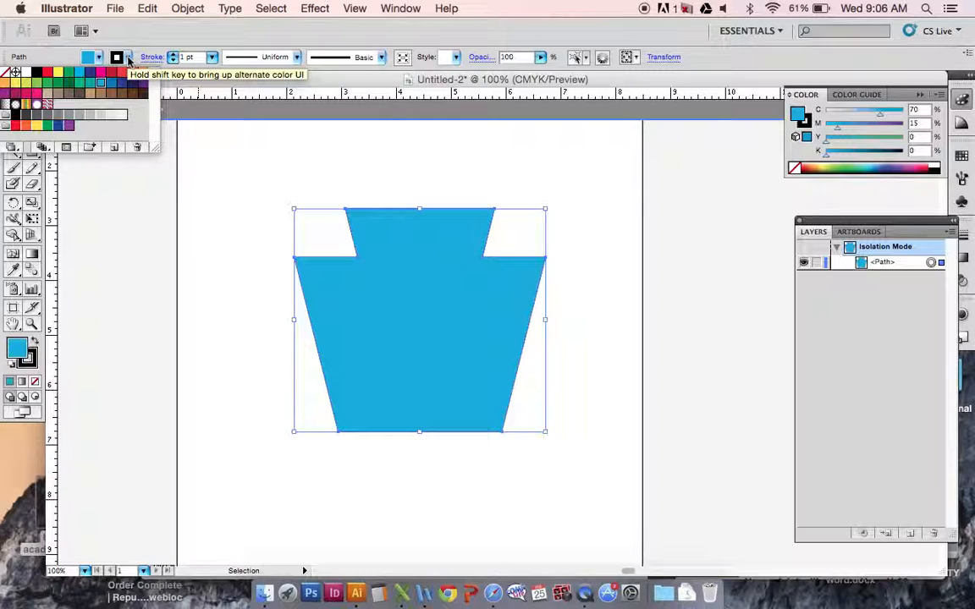
Give the keystone shape a pinkish-red stroke with a weight of 6 pt and deselect it.
click(128, 57)
click(127, 57)
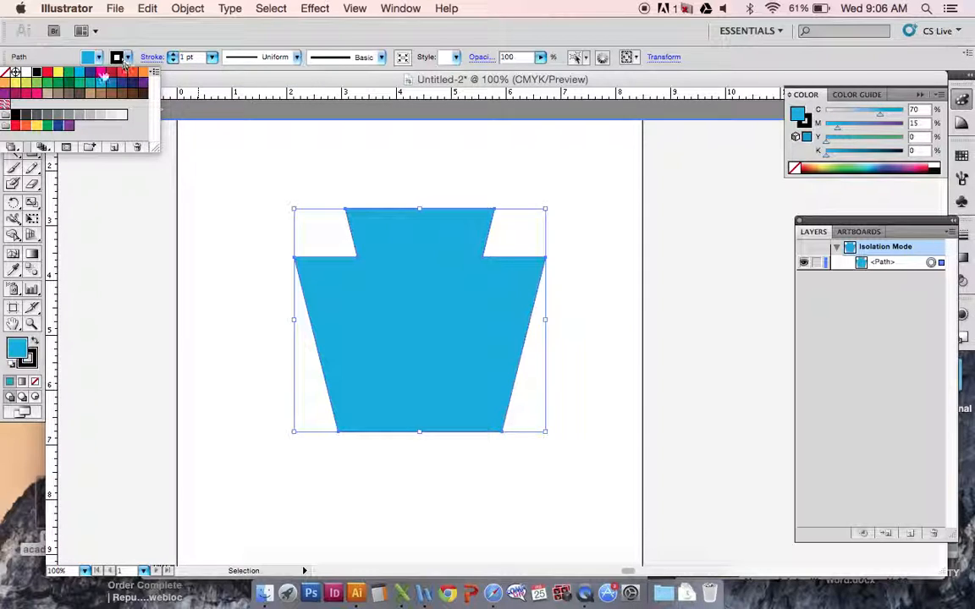
click(28, 95)
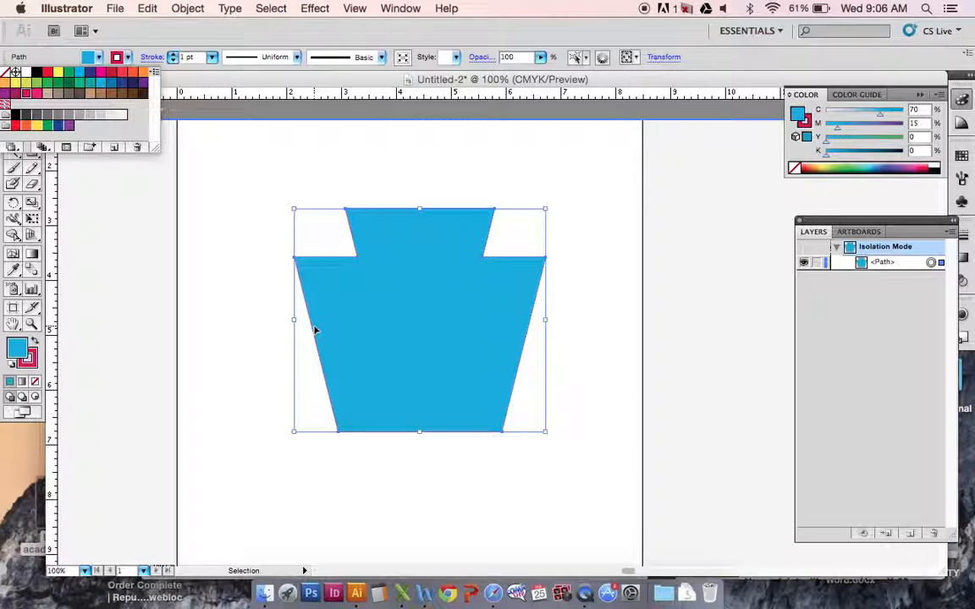
click(214, 59)
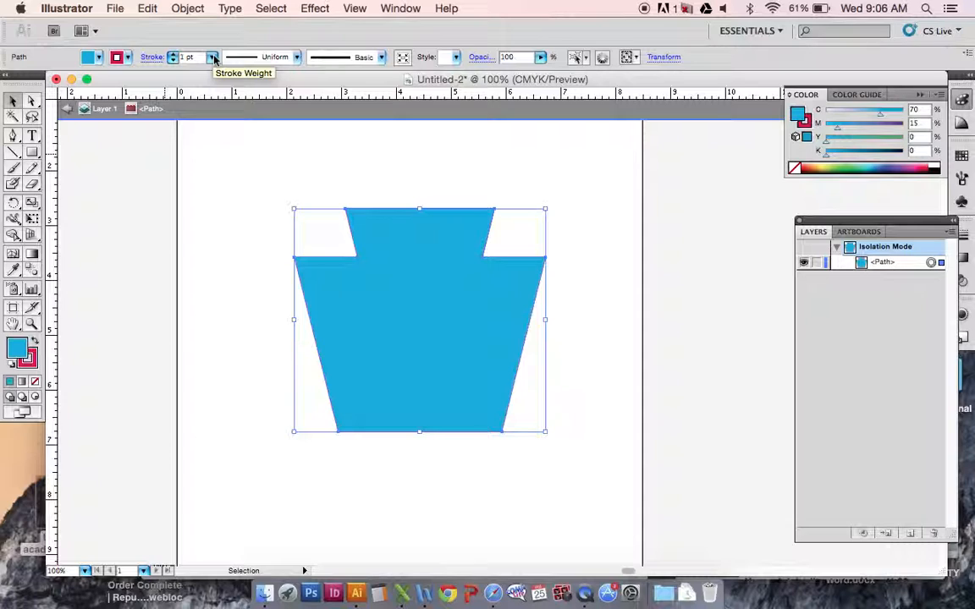
click(214, 58)
click(204, 131)
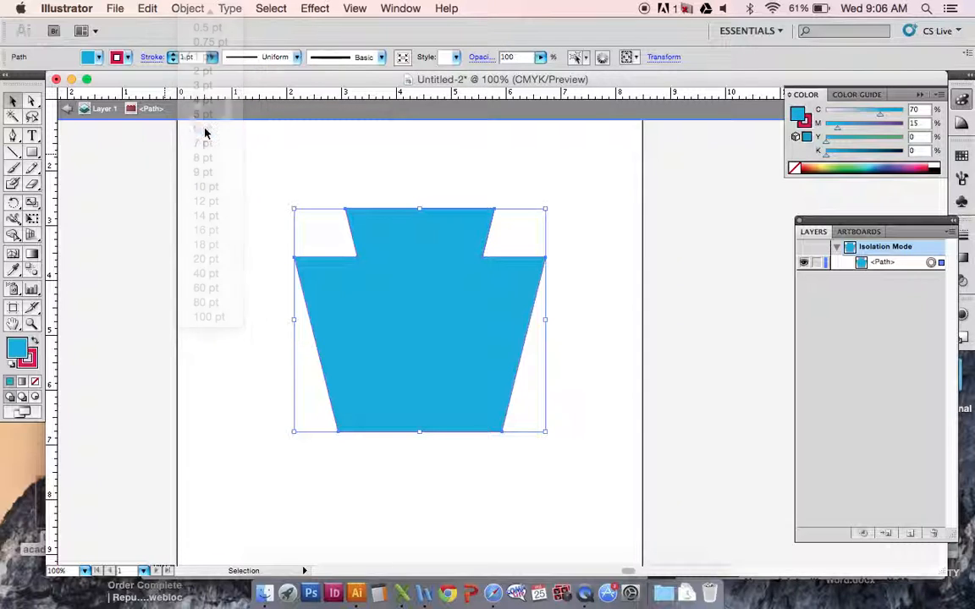
click(240, 383)
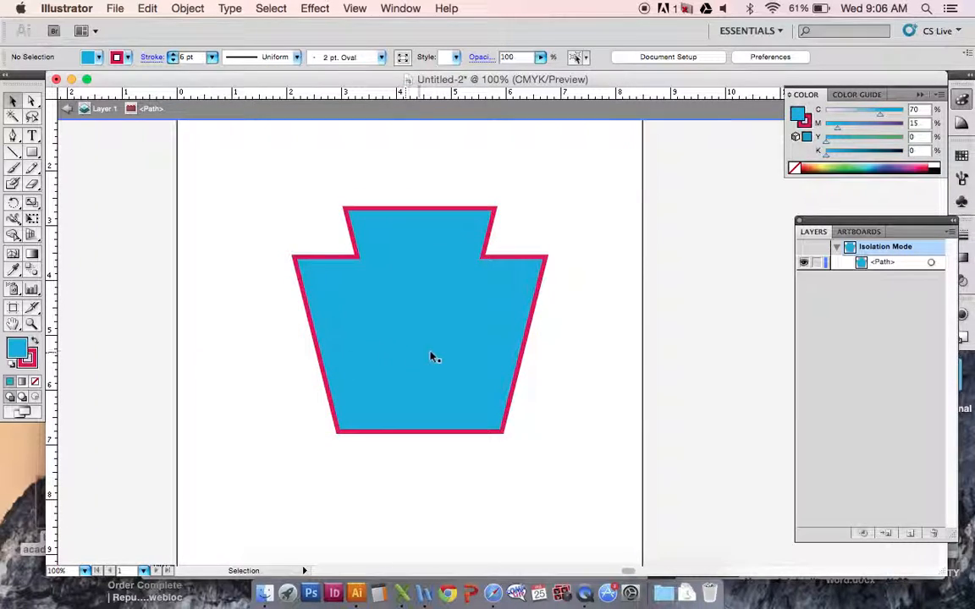